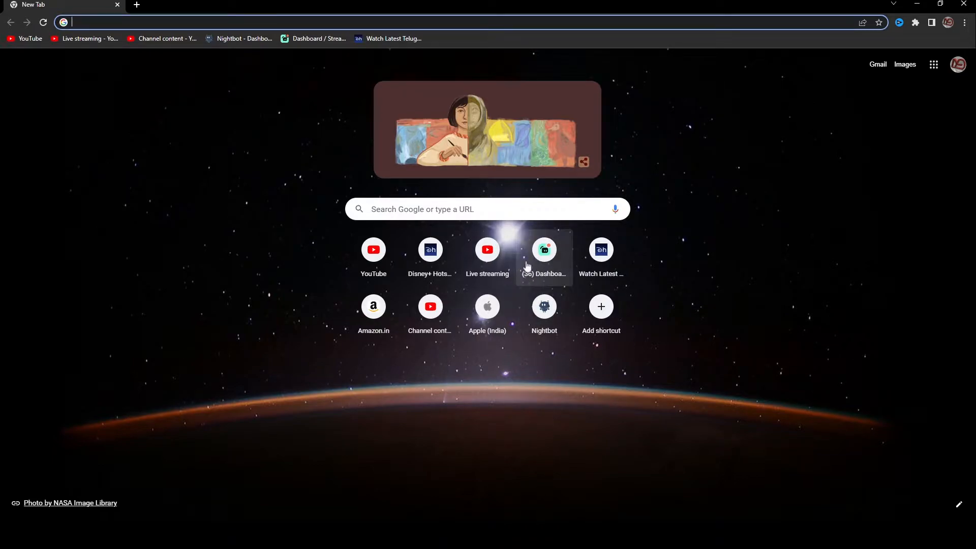
# Open the Streamlabs dashboard and load the Nightbot dashboard in a second browser tab.
pyautogui.click(549, 259)
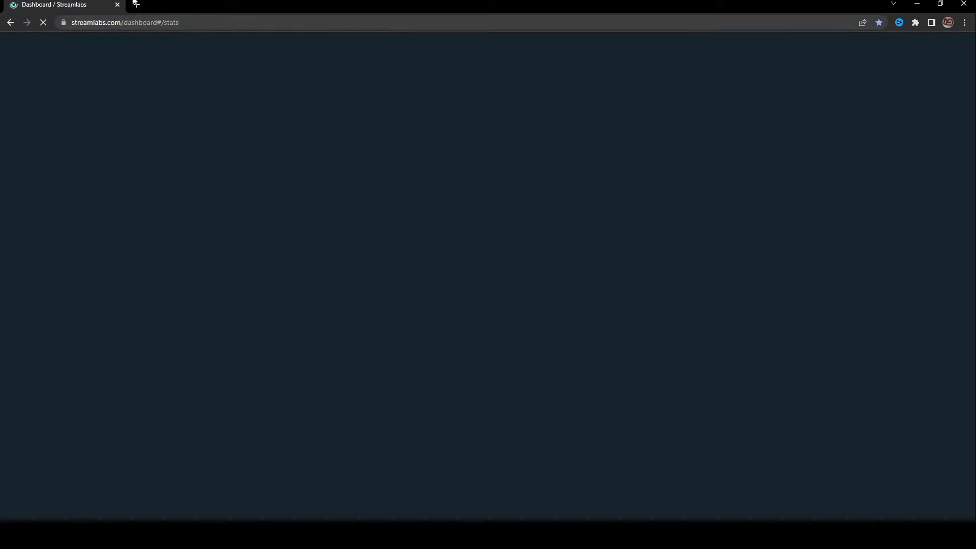
pyautogui.click(137, 6)
pyautogui.click(242, 41)
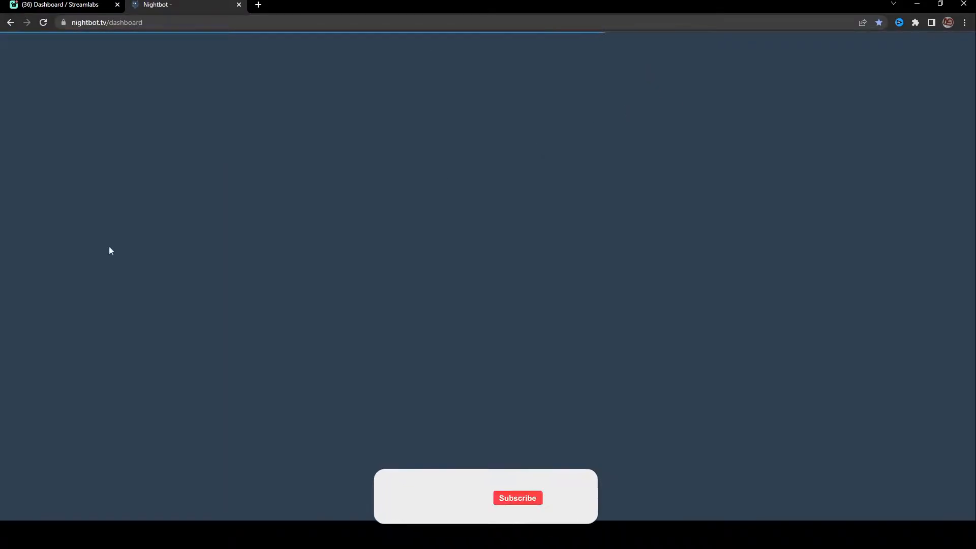
# Return to Streamlabs, open the Cloudbot page and look over its mod tools.
pyautogui.click(85, 4)
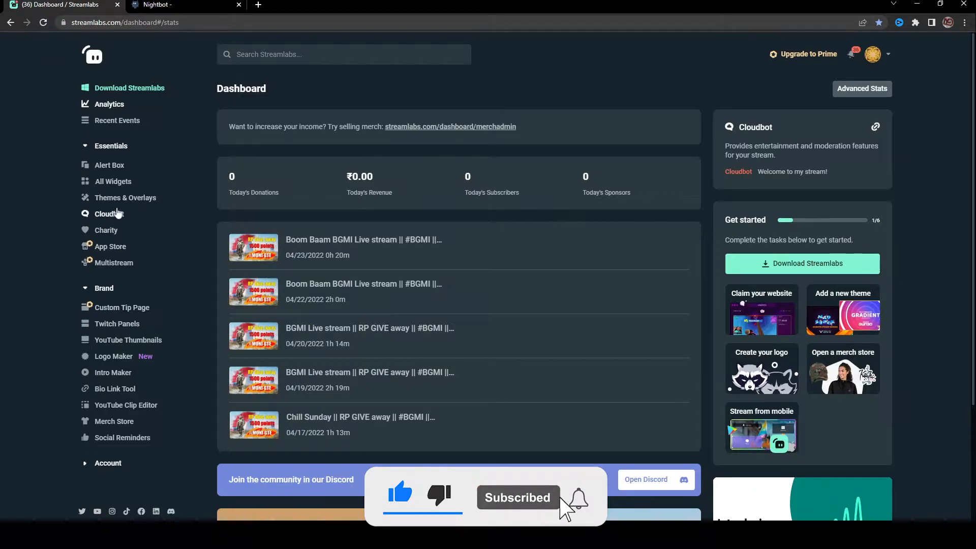
pyautogui.click(118, 223)
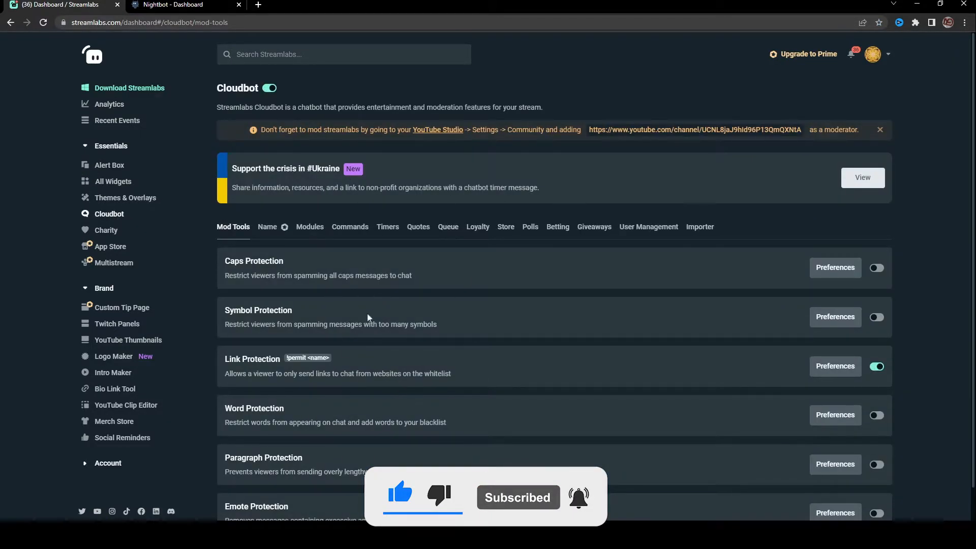
pyautogui.scroll(-1, 345, 345)
pyautogui.scroll(1, 346, 346)
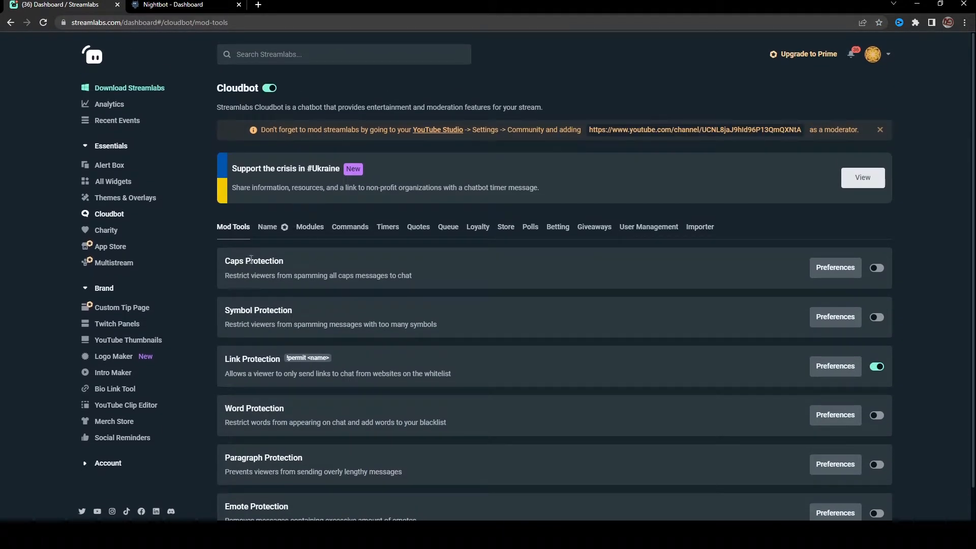
pyautogui.scroll(-1, 417, 305)
pyautogui.scroll(1, 416, 407)
# Switch to Nightbot to view its command categories and return to the Streamlabs Cloudbot page.
pyautogui.hotkey('ctrl', 'Tab')
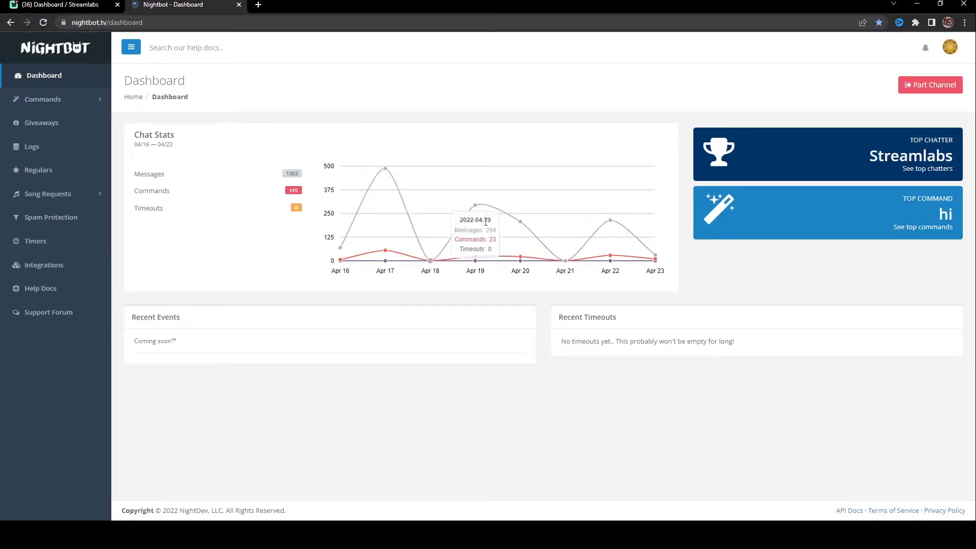
pyautogui.click(76, 98)
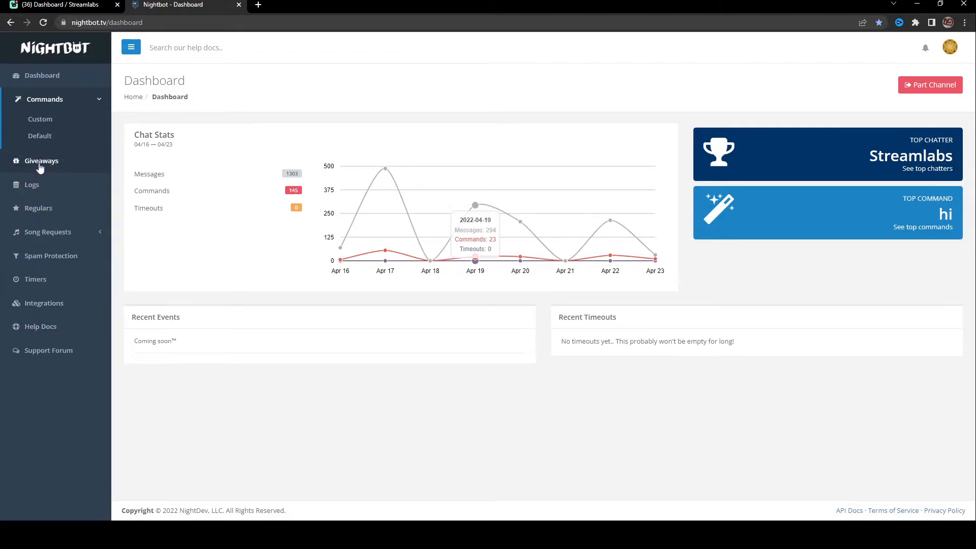
pyautogui.click(60, 5)
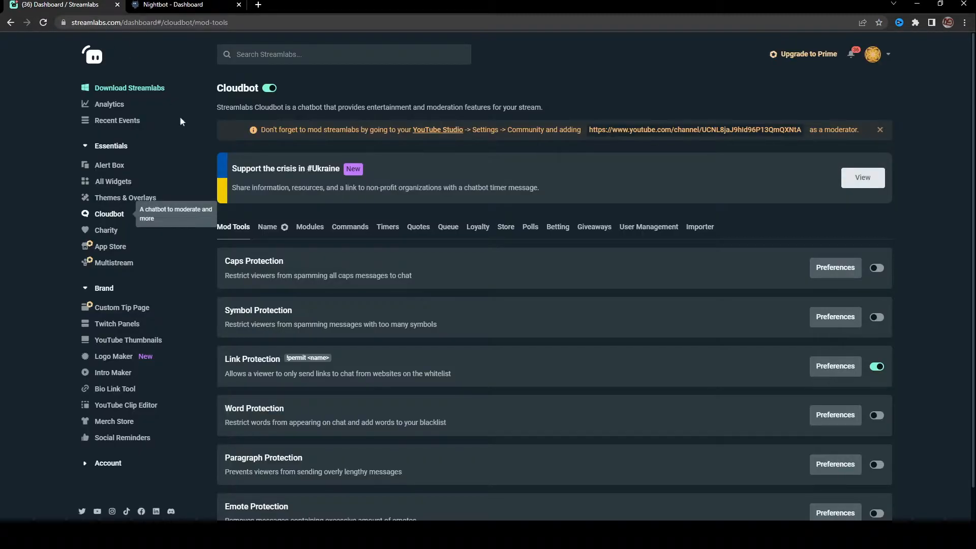
pyautogui.click(171, 5)
pyautogui.click(64, 5)
# Open Cloudbot's Loyalty users list and sort the viewers by points.
pyautogui.click(478, 229)
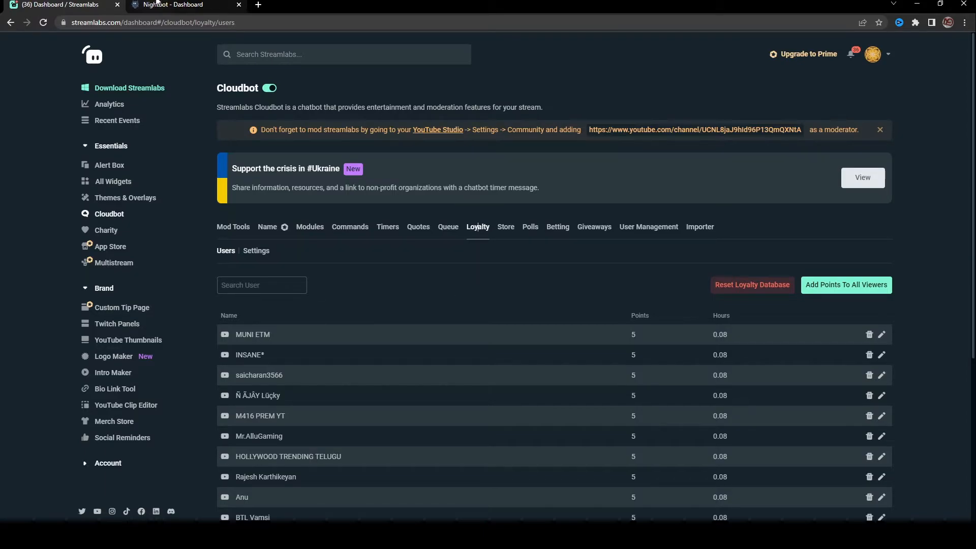
pyautogui.click(172, 4)
pyautogui.click(86, 4)
pyautogui.click(198, 4)
pyautogui.click(60, 8)
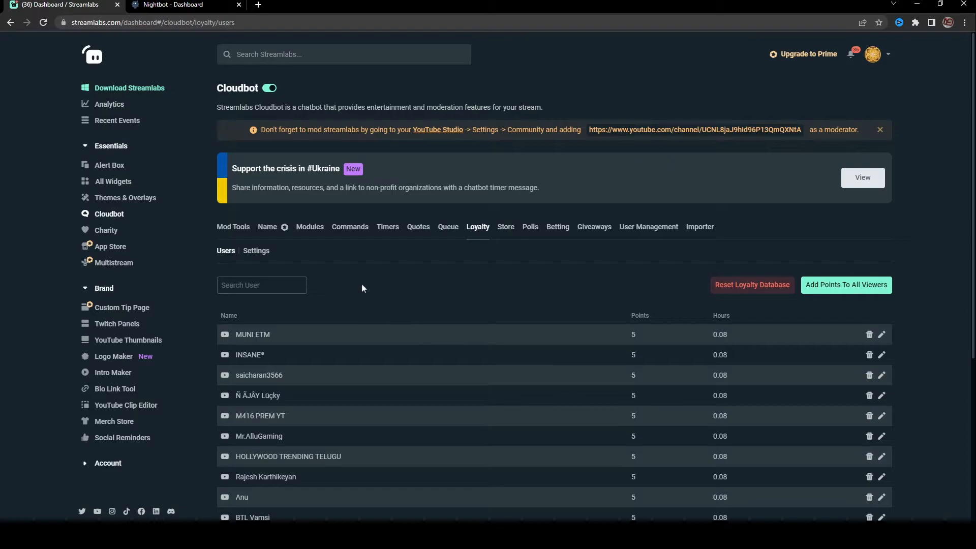
pyautogui.click(641, 316)
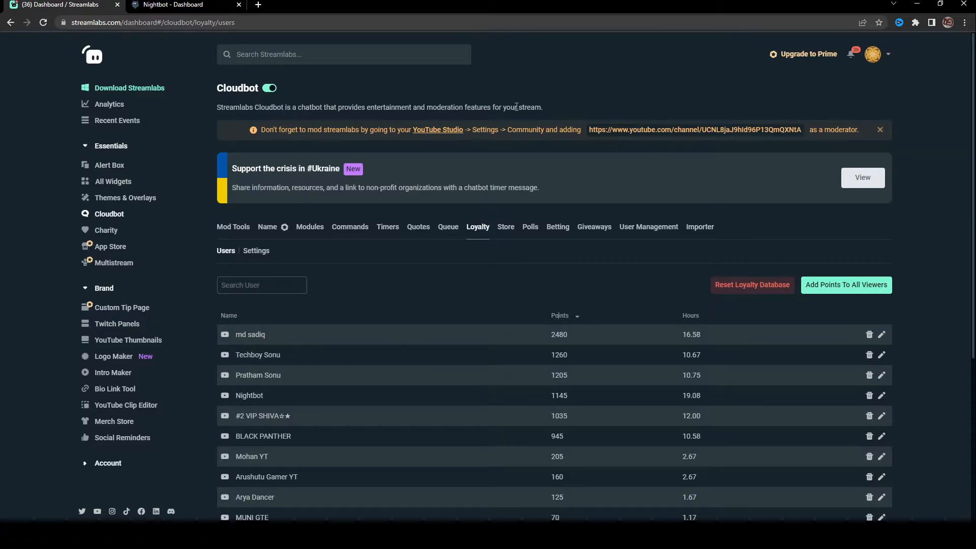
pyautogui.click(168, 4)
pyautogui.click(109, 4)
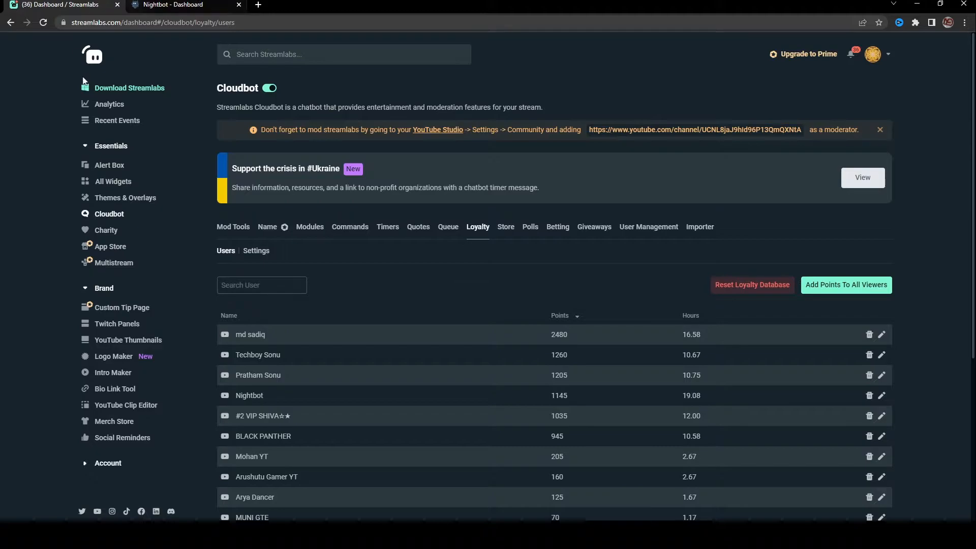
pyautogui.click(185, 3)
pyautogui.click(71, 5)
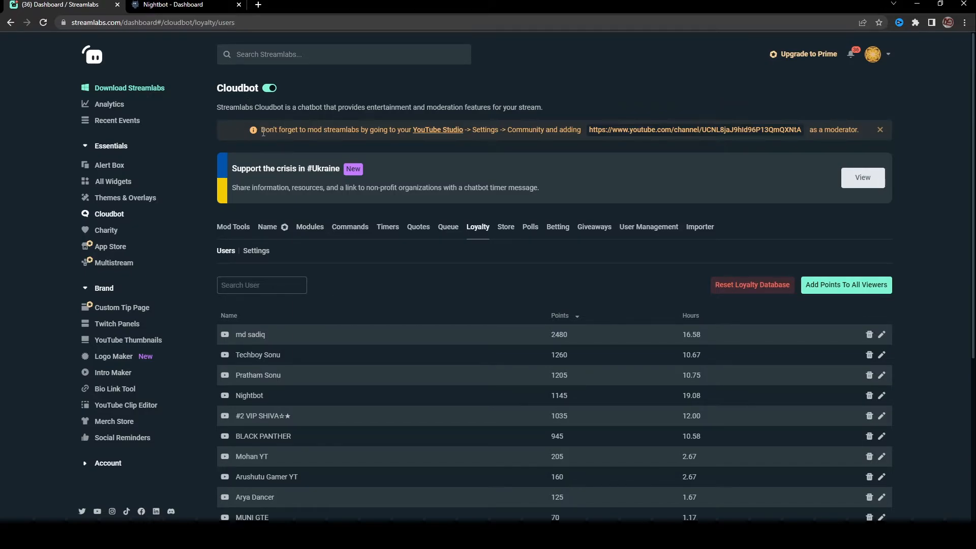
pyautogui.click(173, 4)
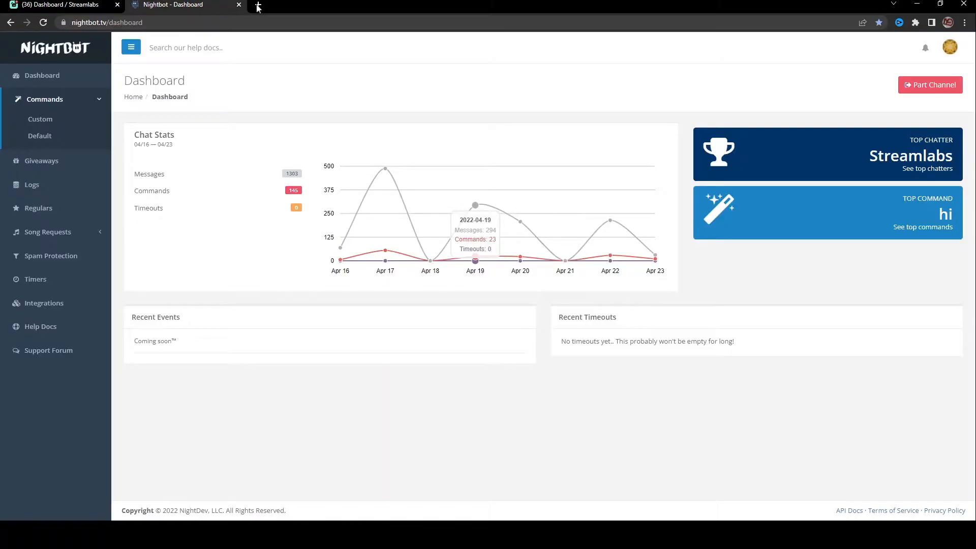
pyautogui.click(51, 3)
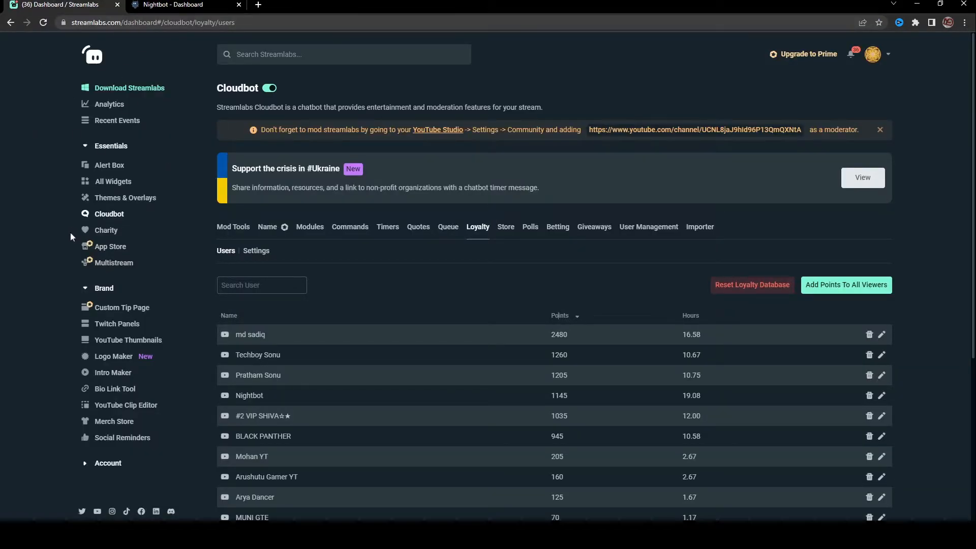
# Reload the Loyalty users list by going through the main Cloudbot page.
pyautogui.click(122, 216)
pyautogui.click(481, 231)
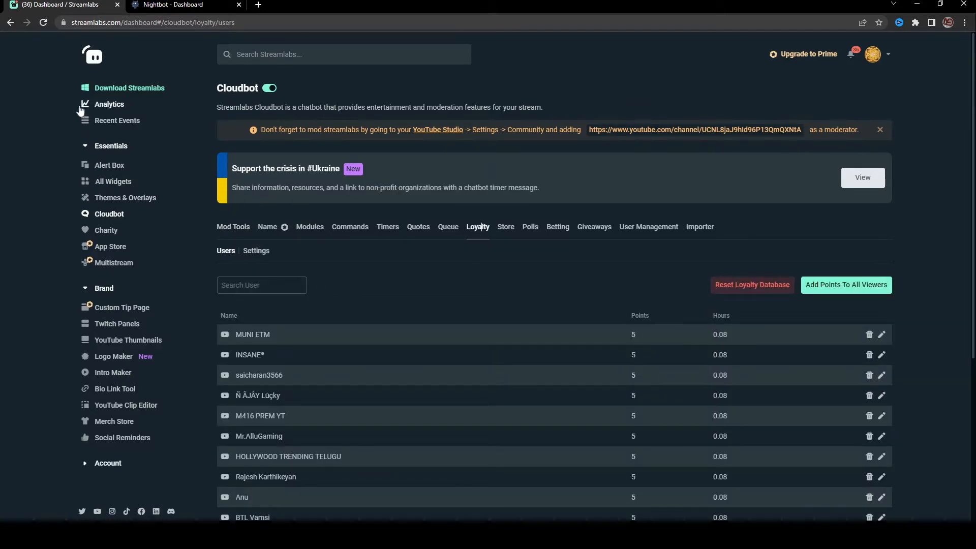
# Toggle Cloudbot off and back on from its main page and reload the page.
pyautogui.click(110, 214)
pyautogui.click(268, 89)
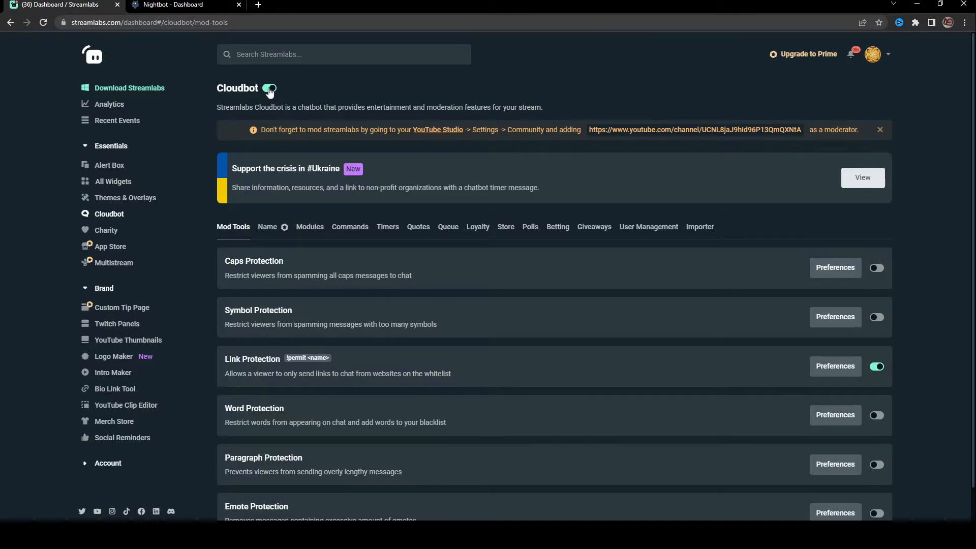
pyautogui.click(270, 89)
pyautogui.click(43, 22)
pyautogui.click(44, 26)
# Set the Loyalty System to Disabled in Cloudbot's loyalty settings and reload the page.
pyautogui.click(484, 232)
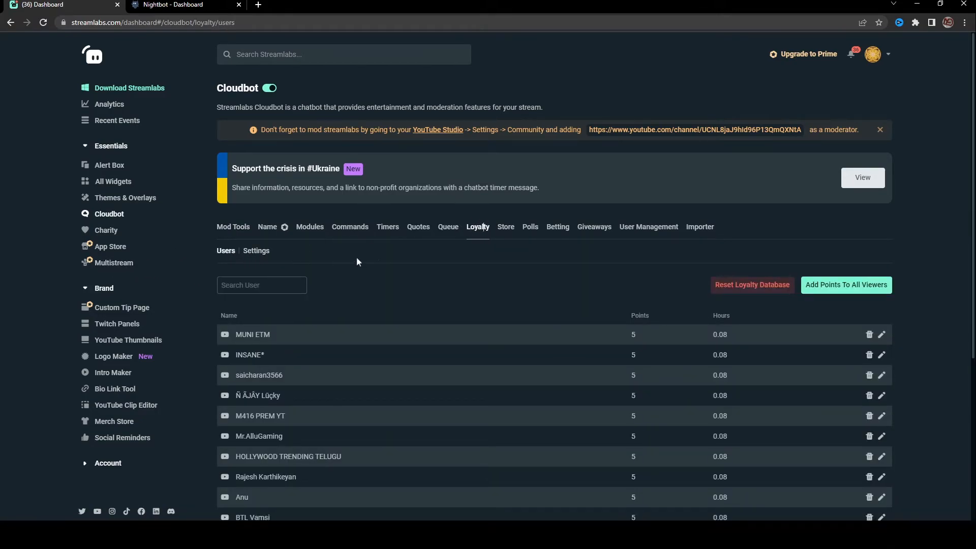
pyautogui.click(249, 253)
pyautogui.scroll(-1, 398, 281)
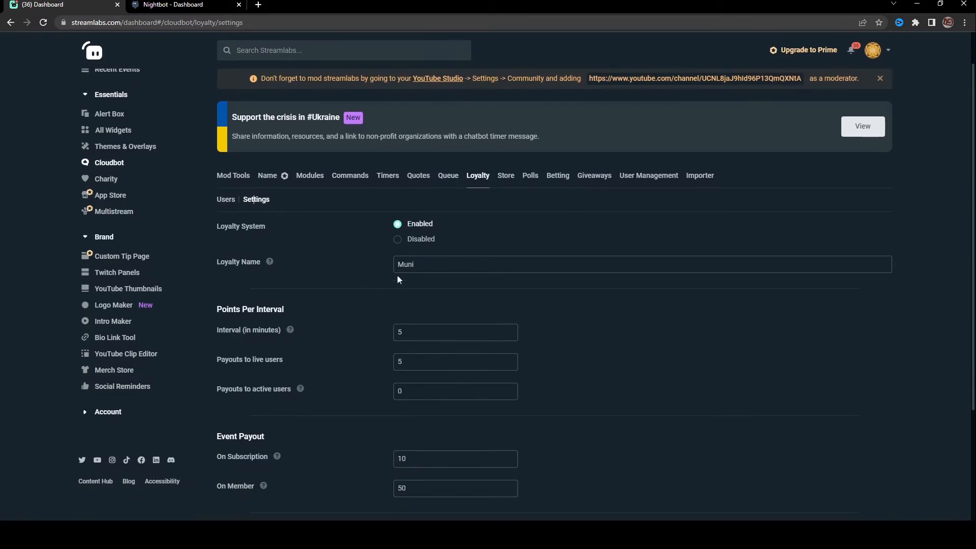
pyautogui.click(399, 241)
pyautogui.scroll(-3, 559, 276)
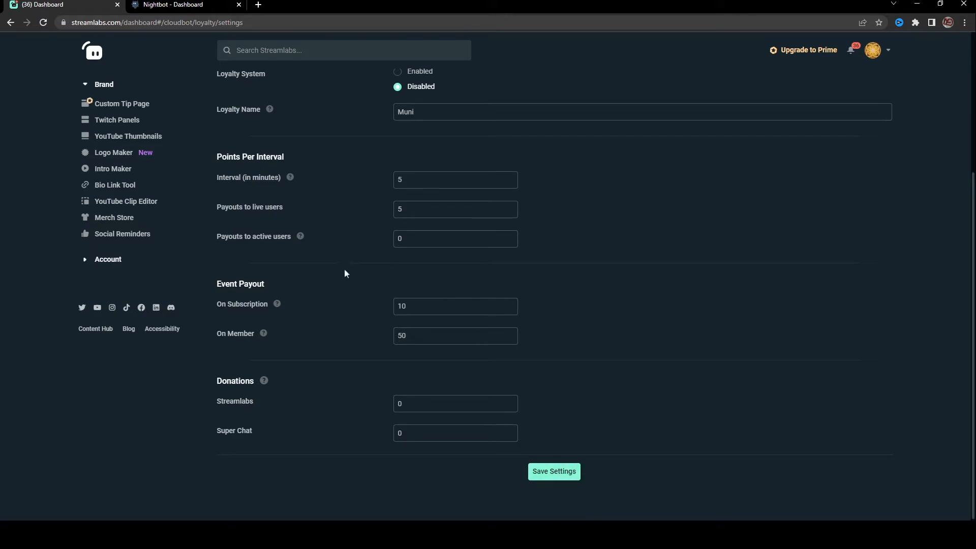
pyautogui.click(44, 23)
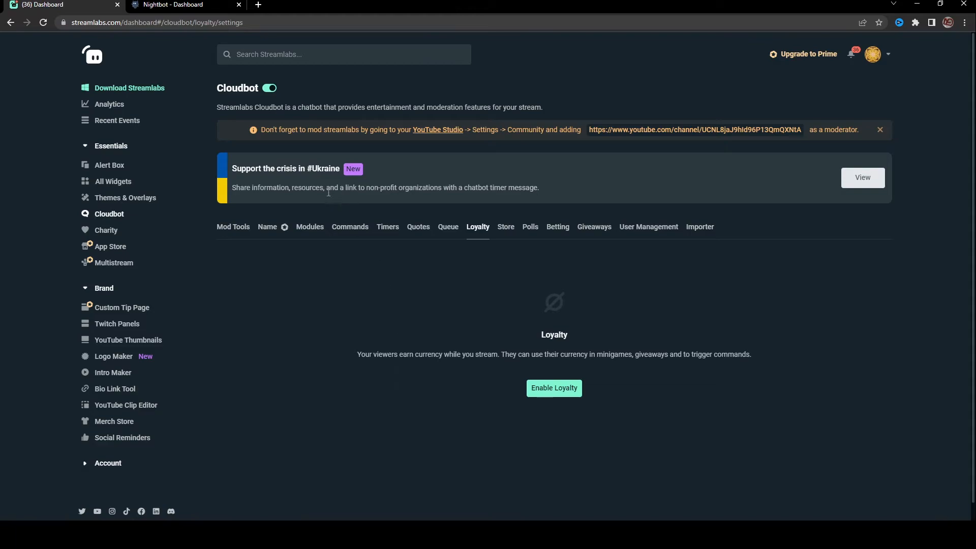
# Enable Loyalty again, save the loyalty settings and reload the page.
pyautogui.click(554, 388)
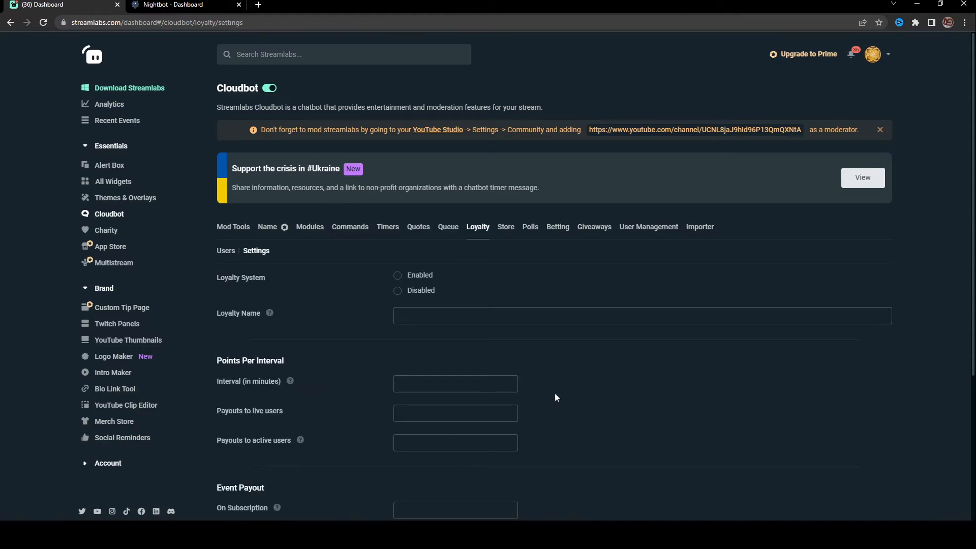
pyautogui.scroll(-3, 551, 458)
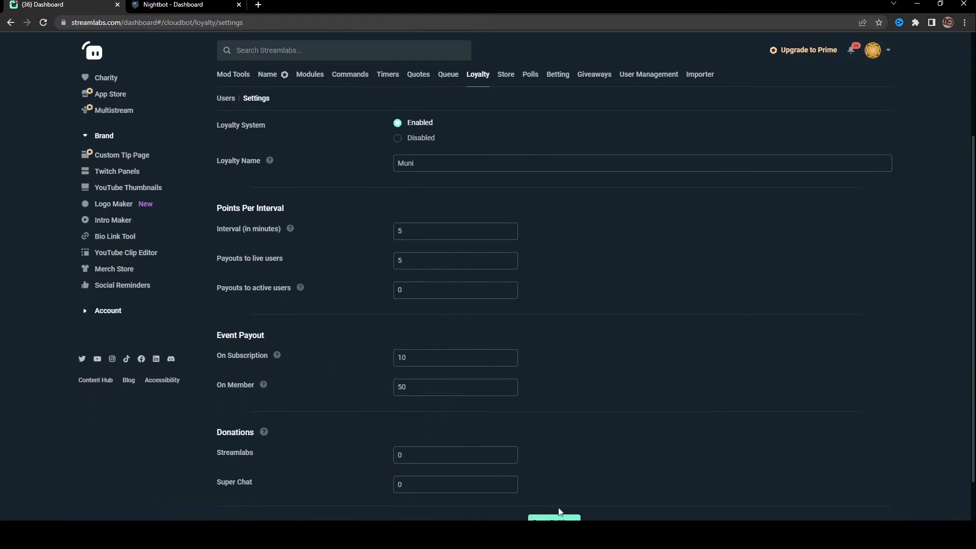
pyautogui.scroll(-1, 549, 510)
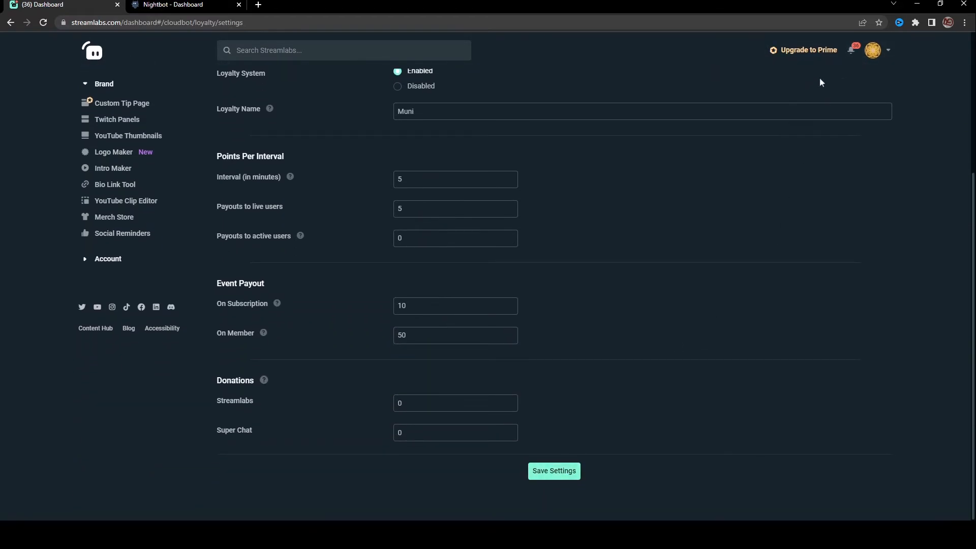
pyautogui.click(555, 473)
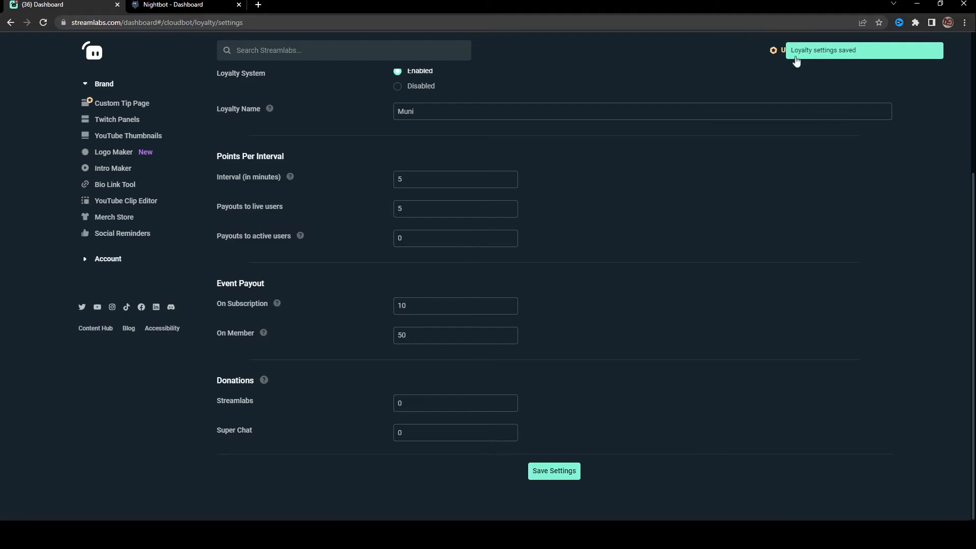
pyautogui.scroll(4, 767, 217)
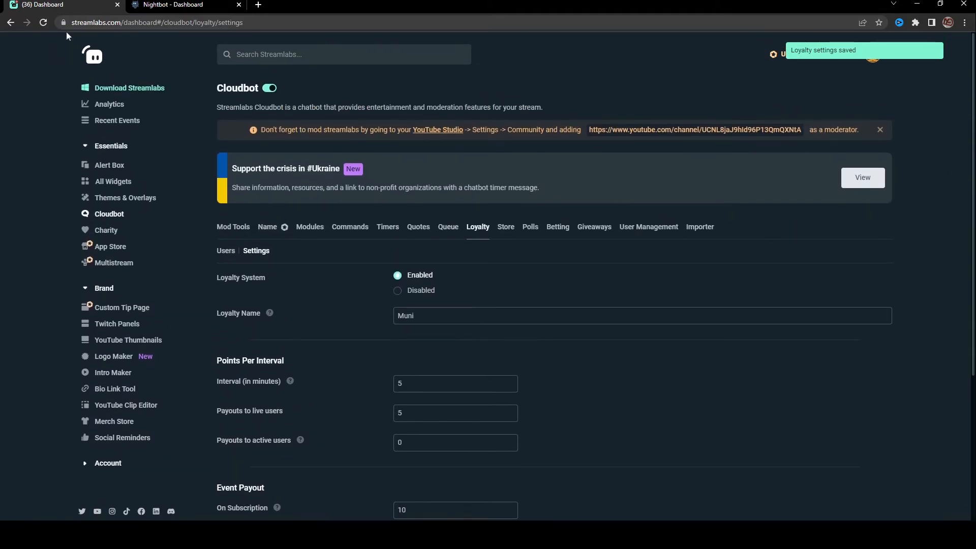
pyautogui.click(48, 23)
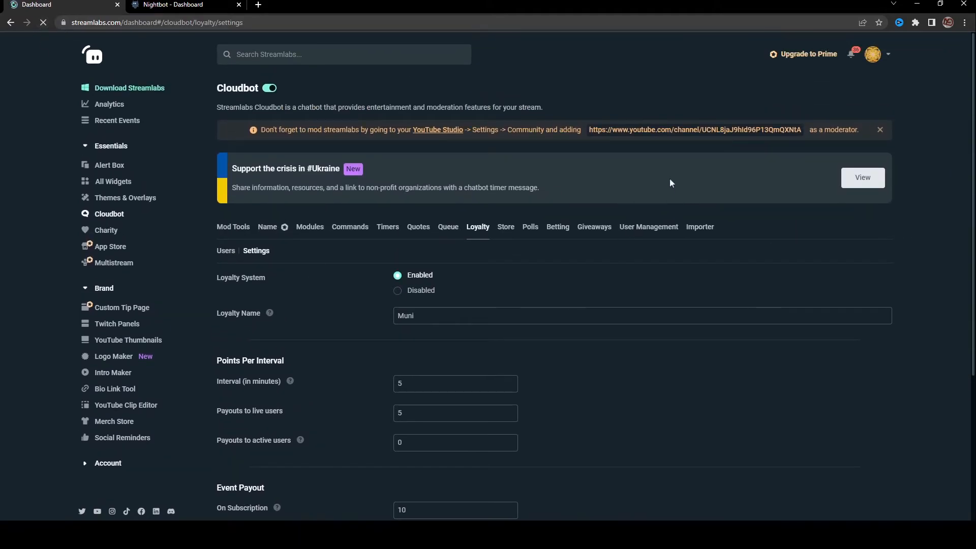